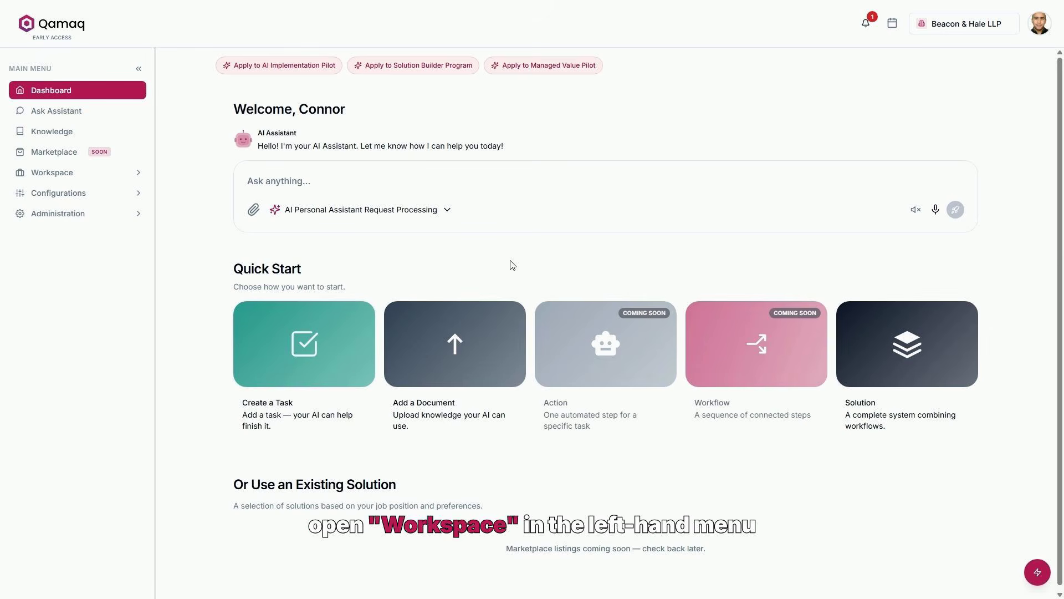
Go to the workspace's empty Projects page and bring up the Create New Project form
click(142, 174)
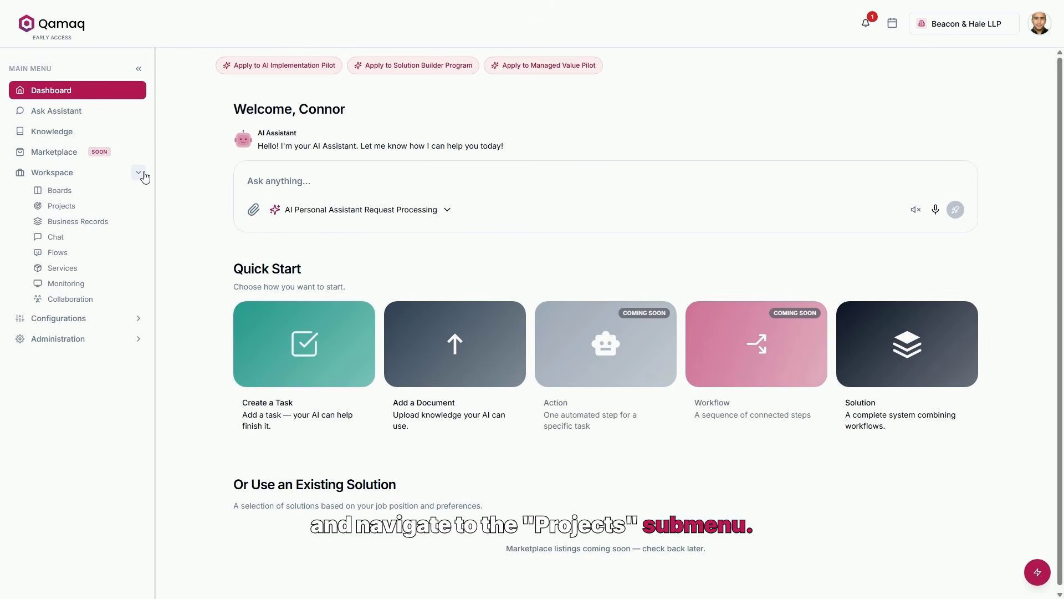
click(61, 205)
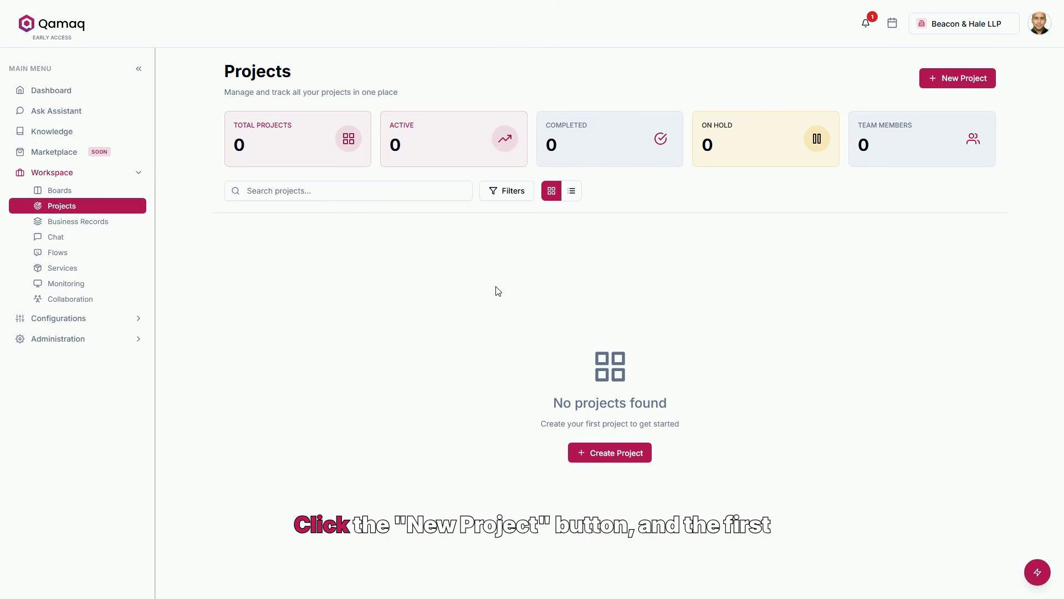
click(956, 85)
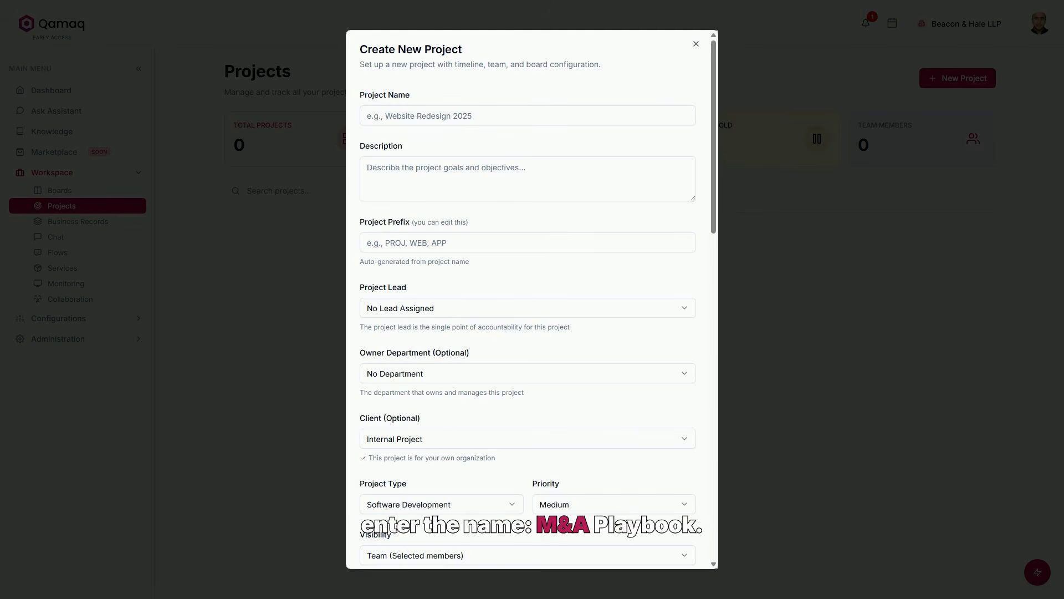
Name the project 'M&A Playbook' and paste the internal M&A templates and playbook refresh description
click(398, 120)
text(M&A Playbook)
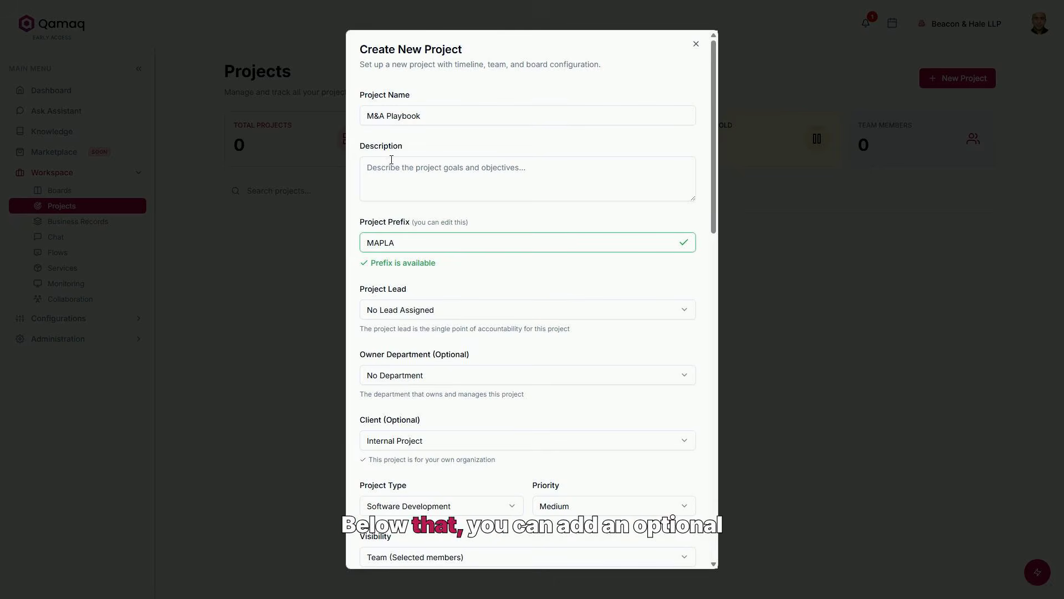
click(390, 166)
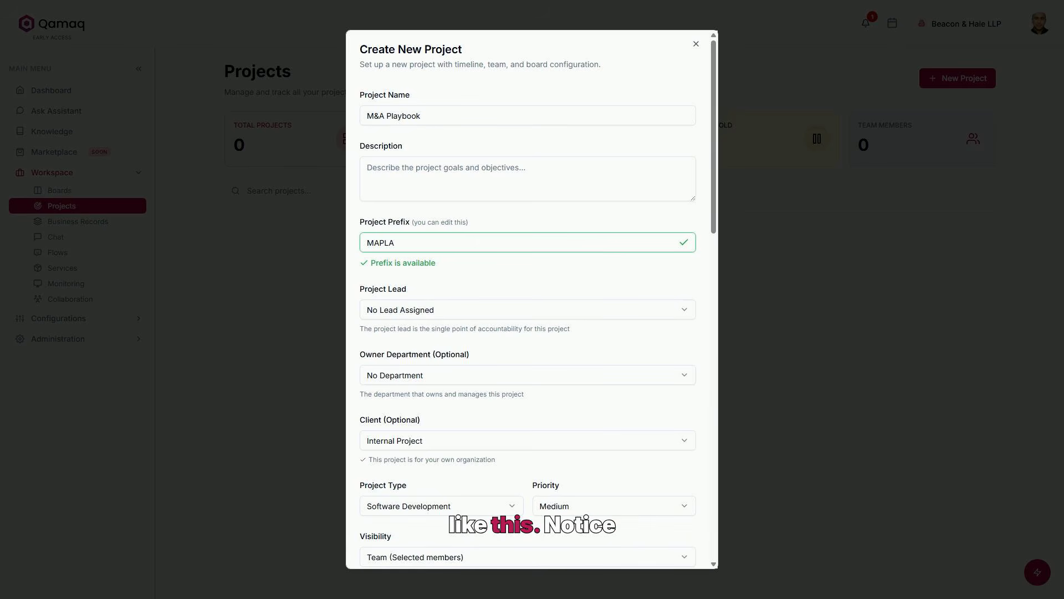
click(525, 186)
text(Internal initiative to refresh the firm's M&A templates and deal playbook.)
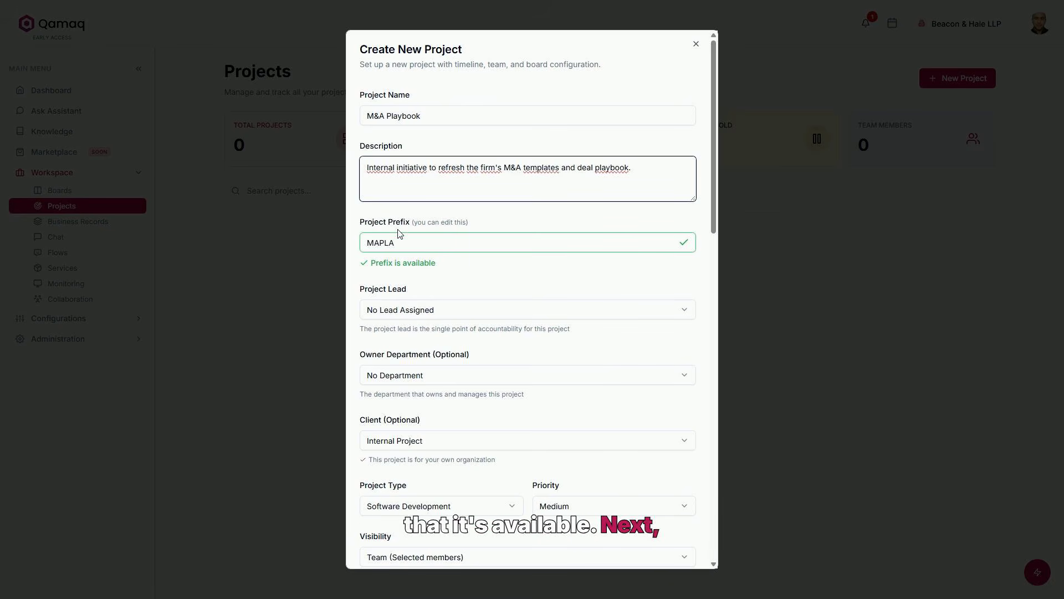
Assign a team member as project lead, Partners as owner department, and Operations as project type
click(406, 314)
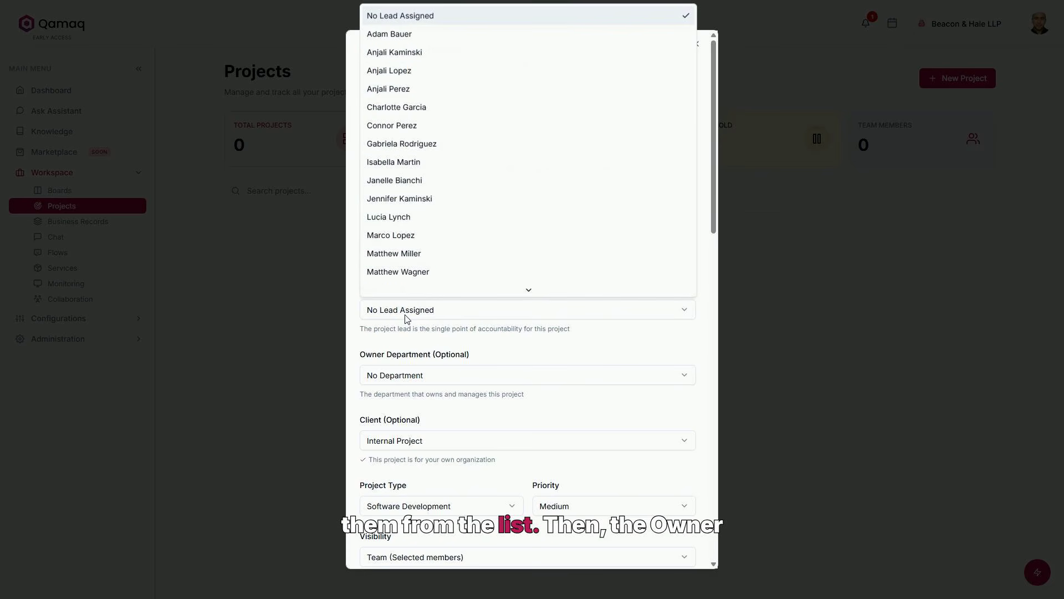
click(396, 107)
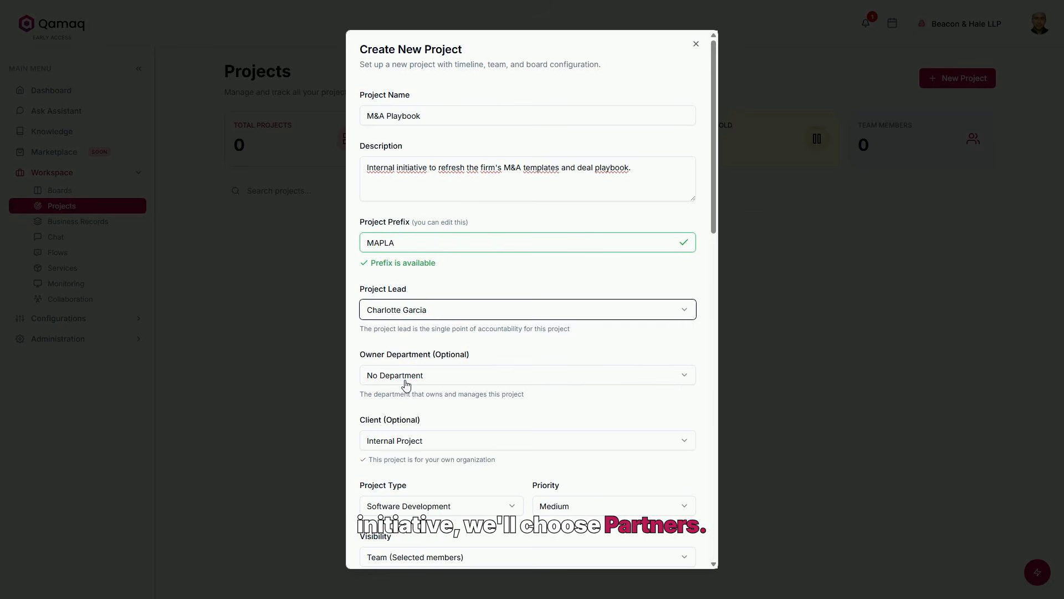
click(406, 377)
click(406, 495)
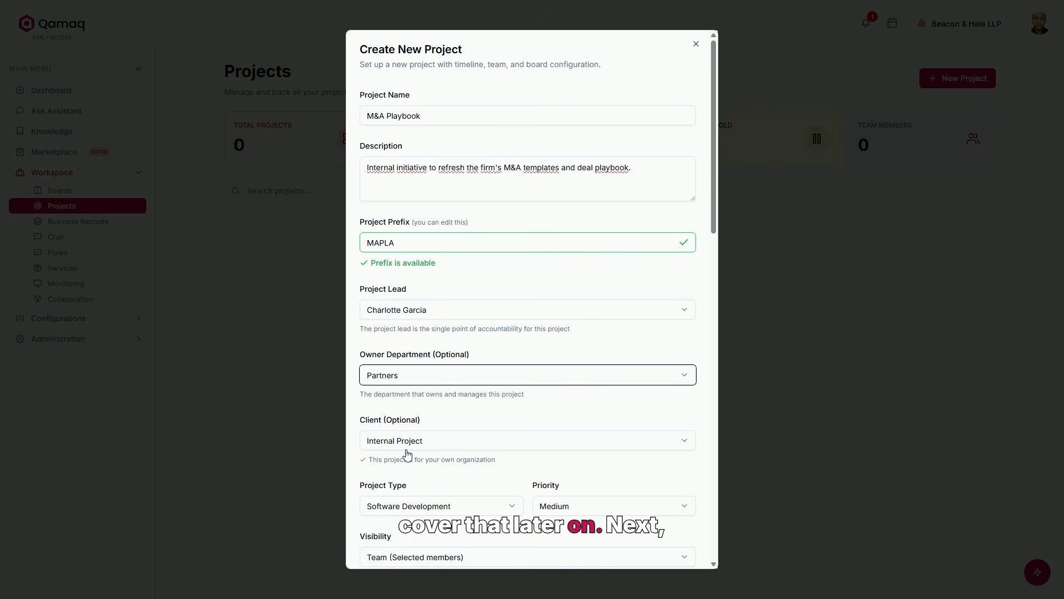
click(437, 505)
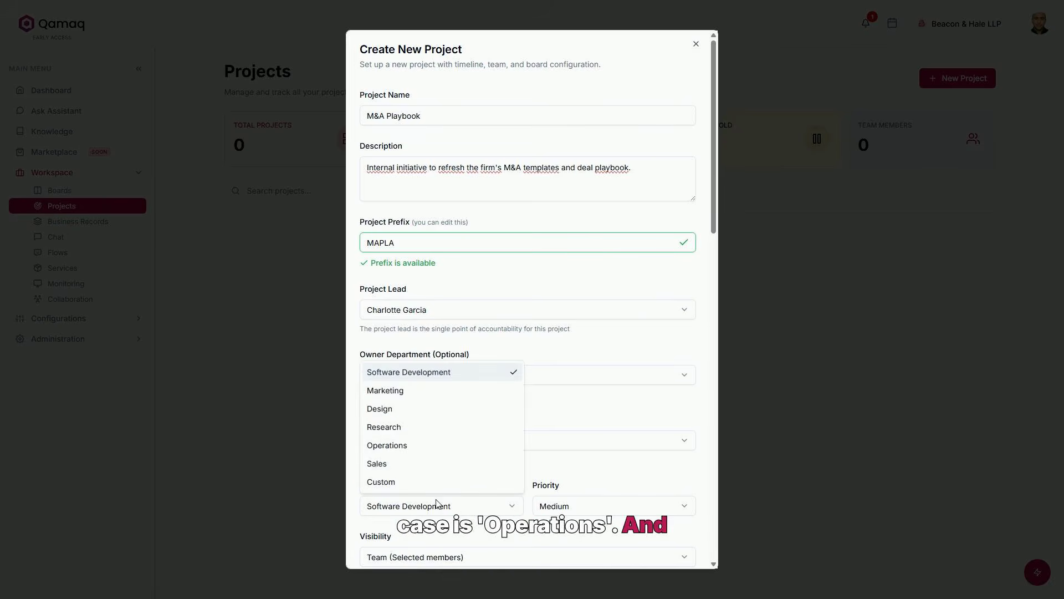
click(391, 450)
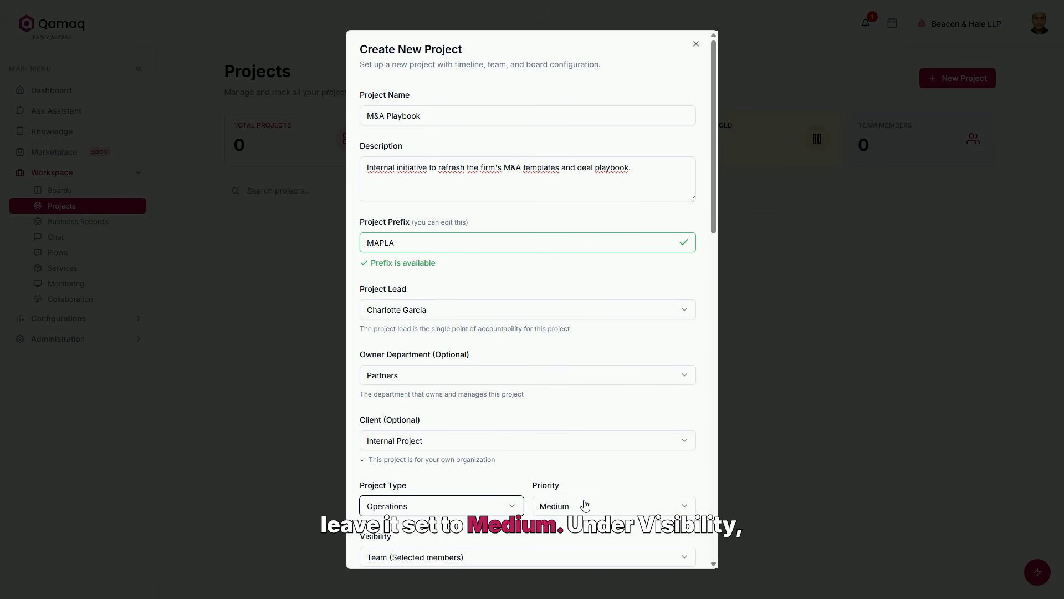
scroll(585, 503, down, 4)
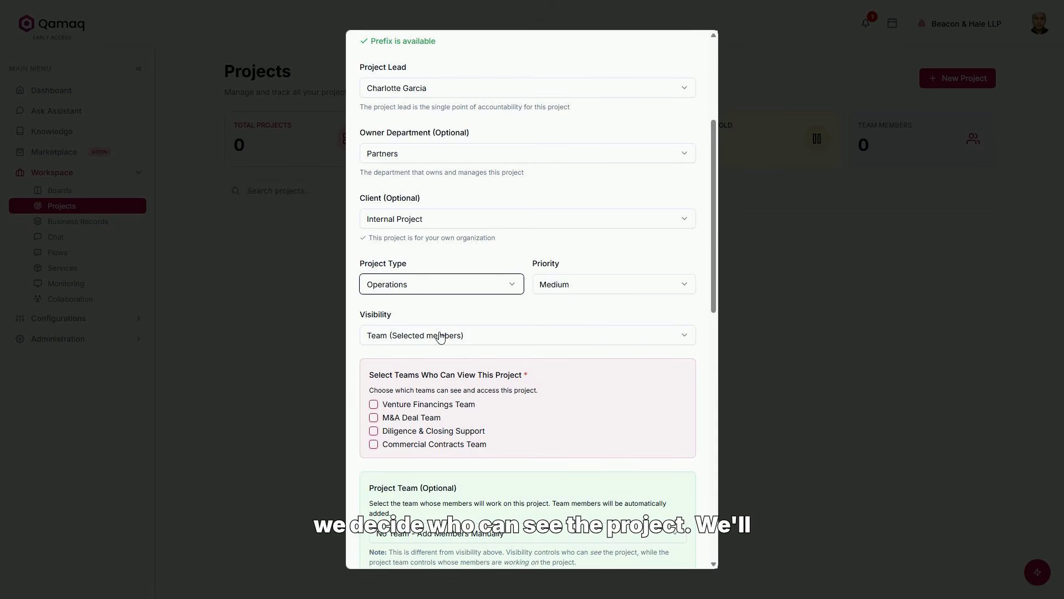
Set visibility to Organization (Everyone) after comparing the Team, Department and Private options
click(441, 335)
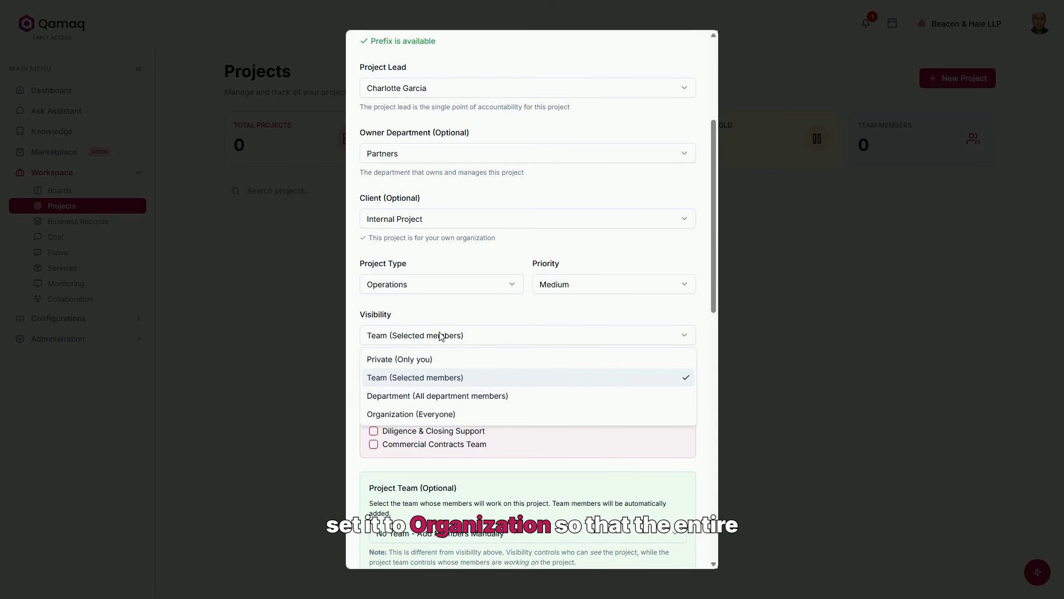
click(409, 414)
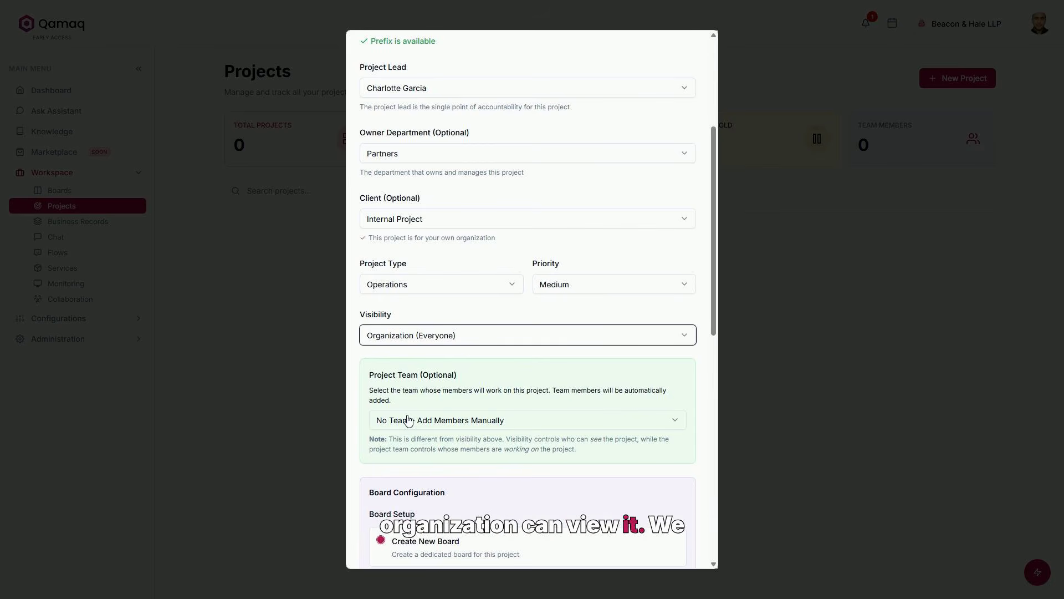
click(408, 339)
click(411, 378)
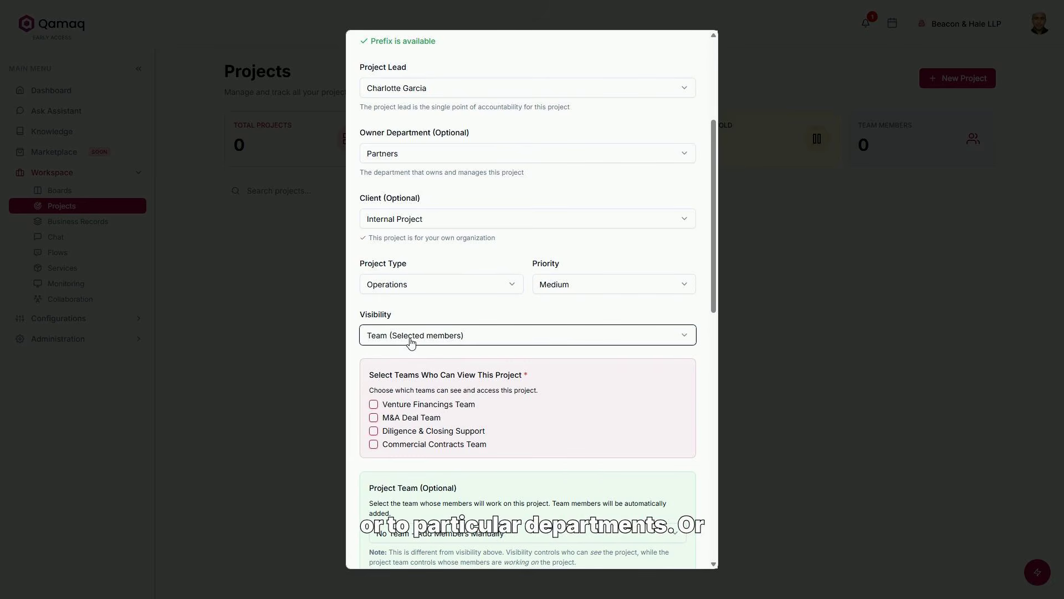
click(413, 337)
click(422, 395)
click(418, 344)
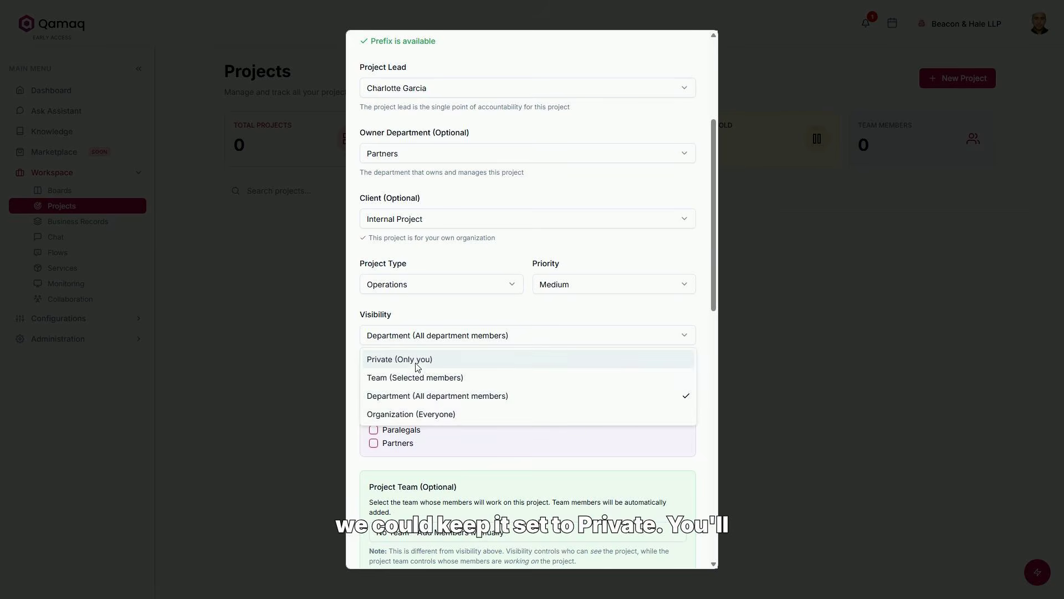
click(414, 365)
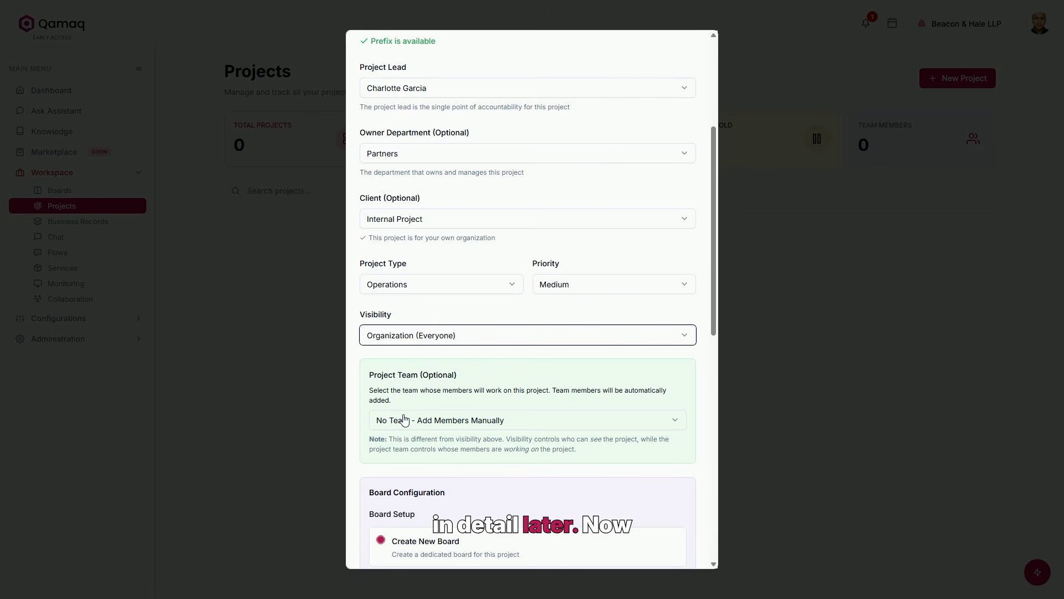
scroll(404, 420, down, 5)
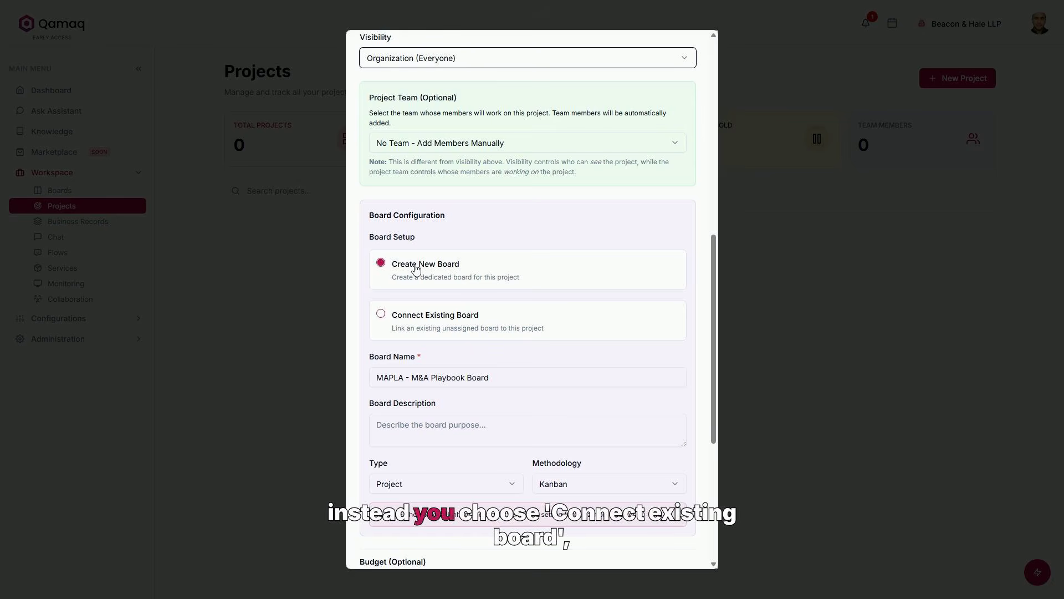
click(406, 318)
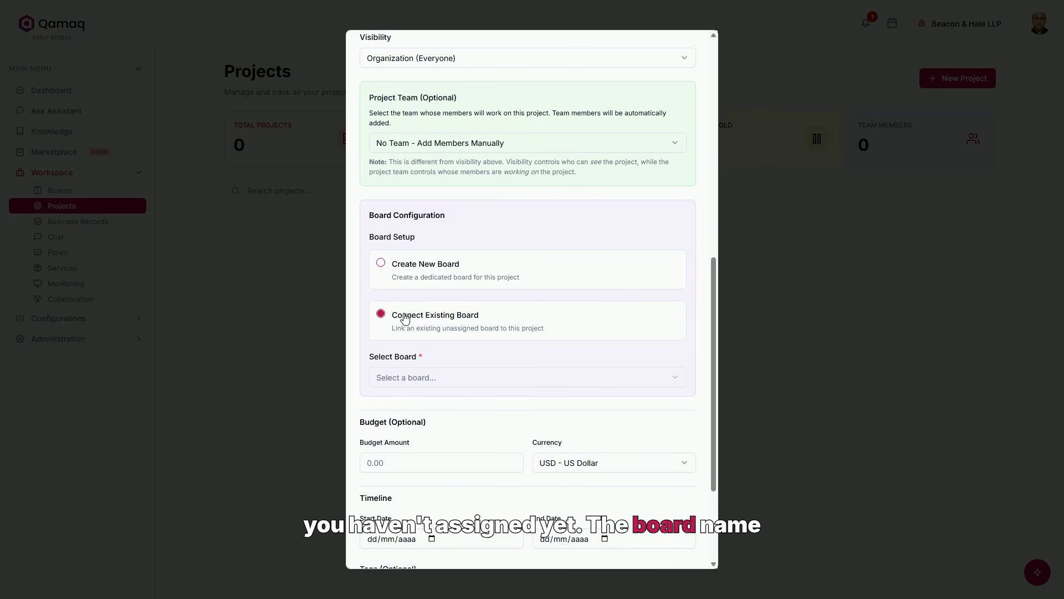
click(390, 267)
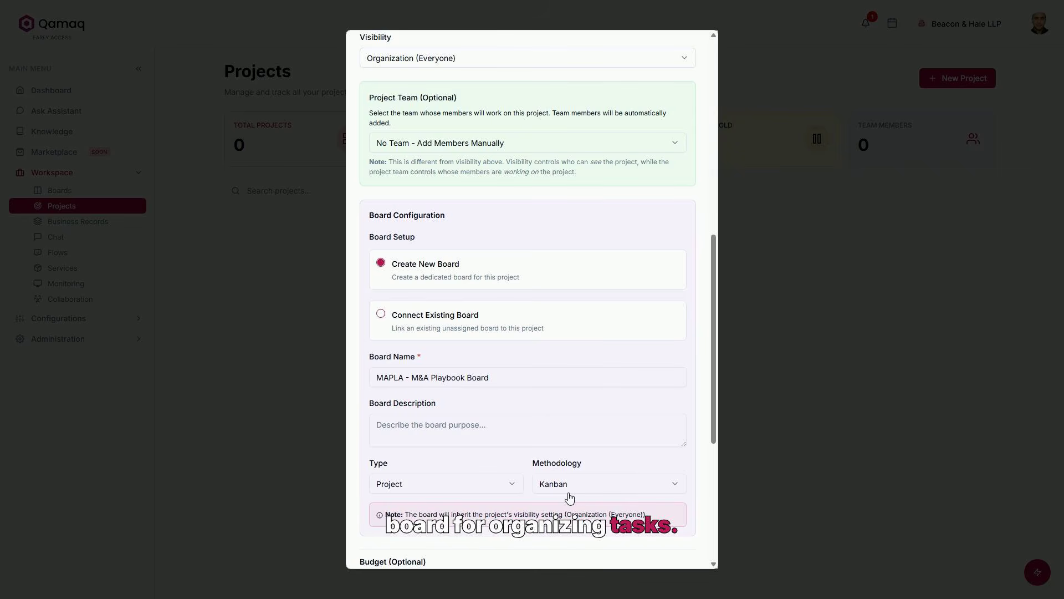
scroll(570, 497, down, 5)
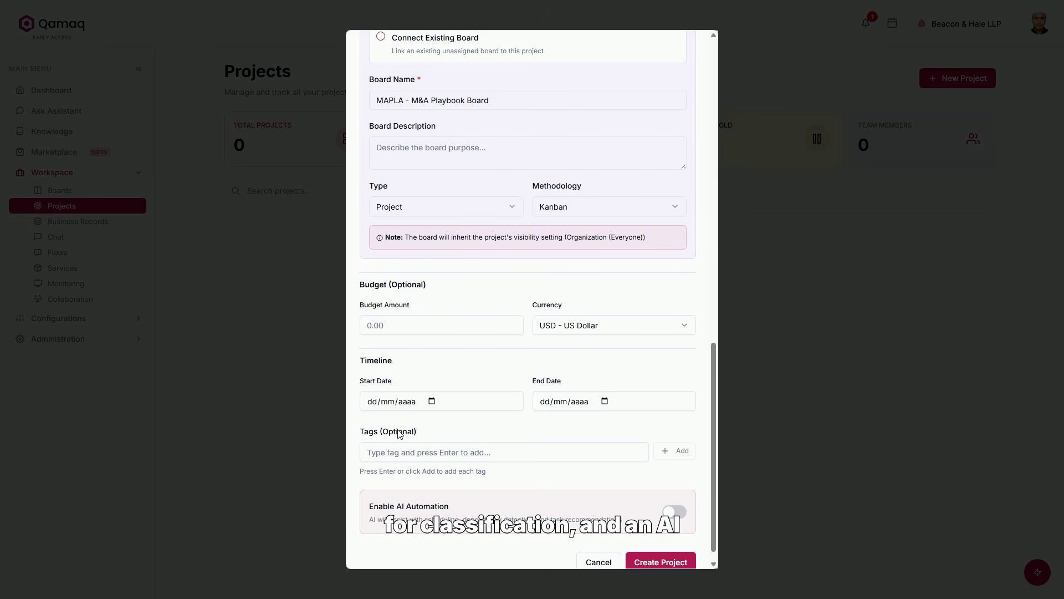
scroll(398, 434, down, 1)
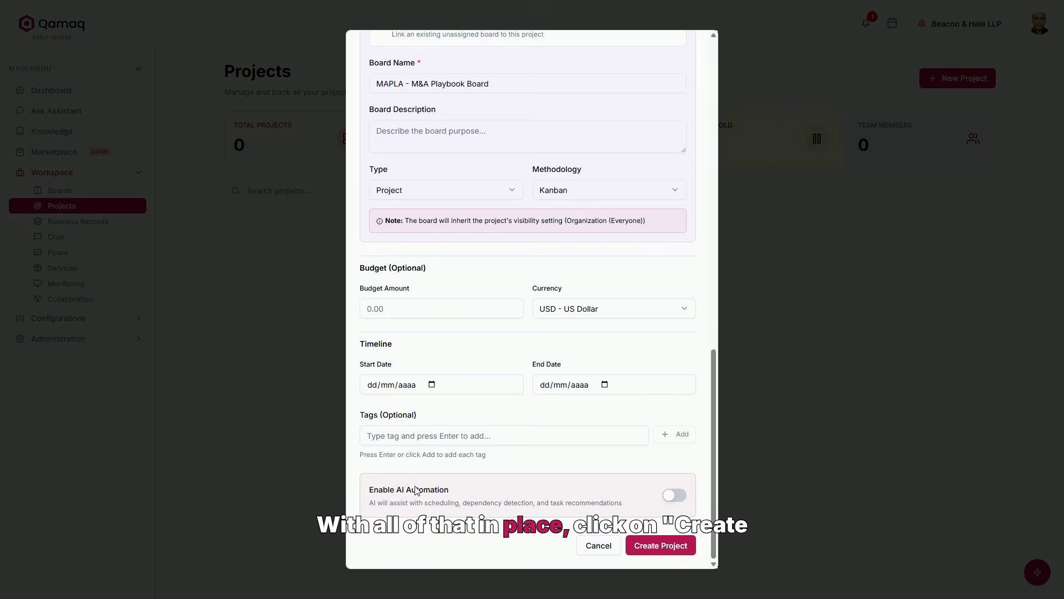
Create the project and open the new M&A Playbook card from the Projects list
click(652, 546)
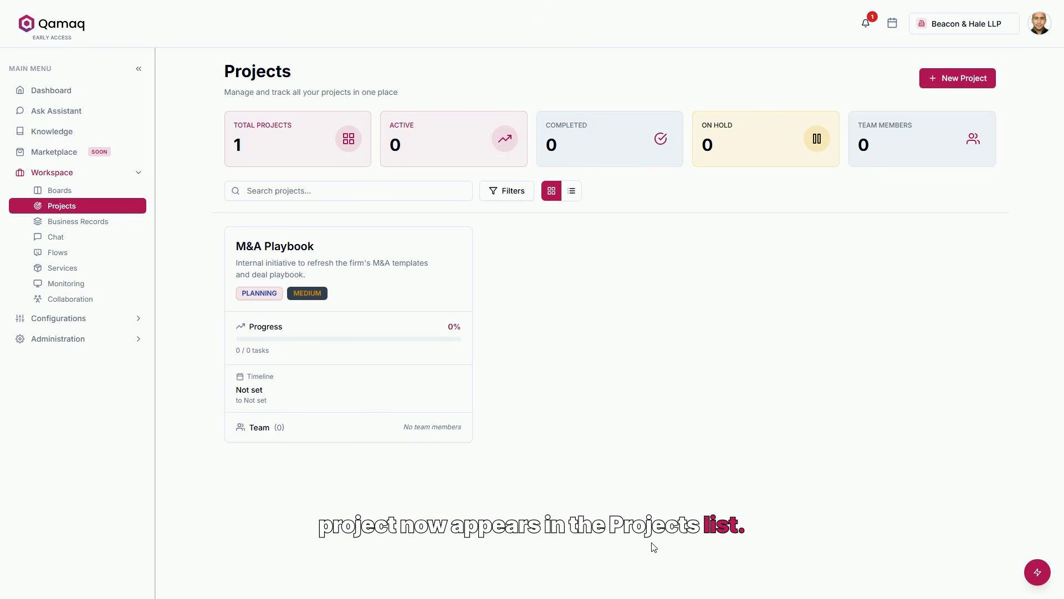
click(390, 276)
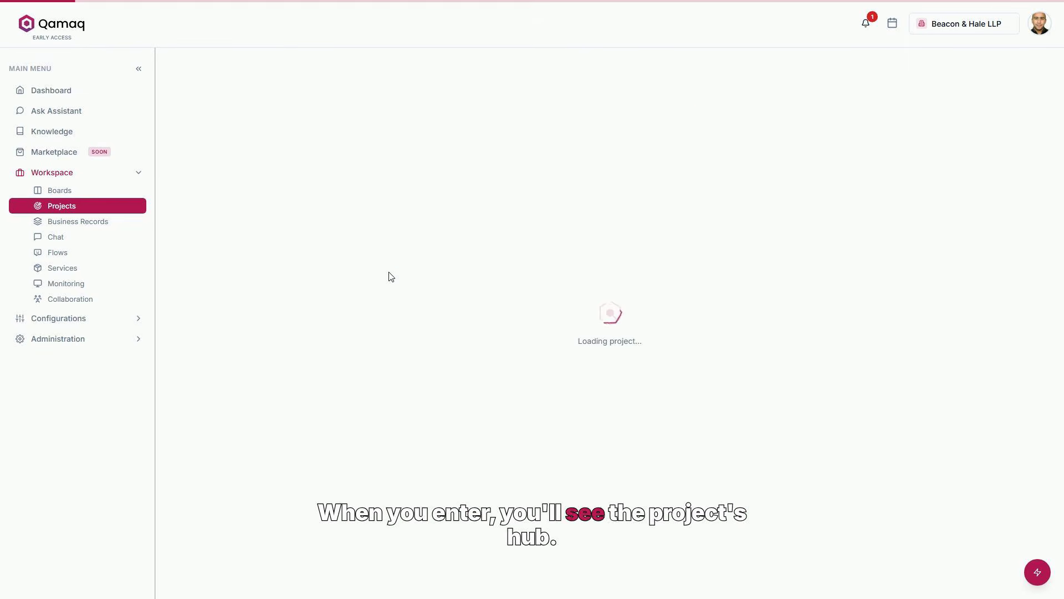